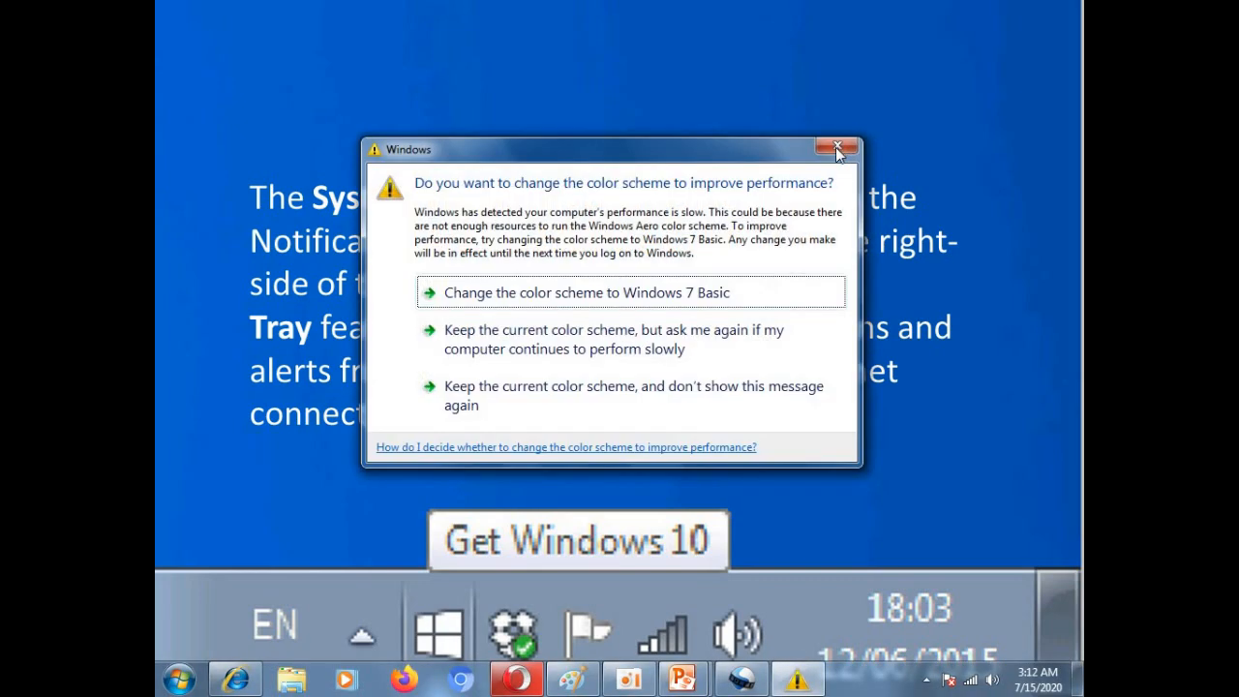
pyautogui.click(838, 148)
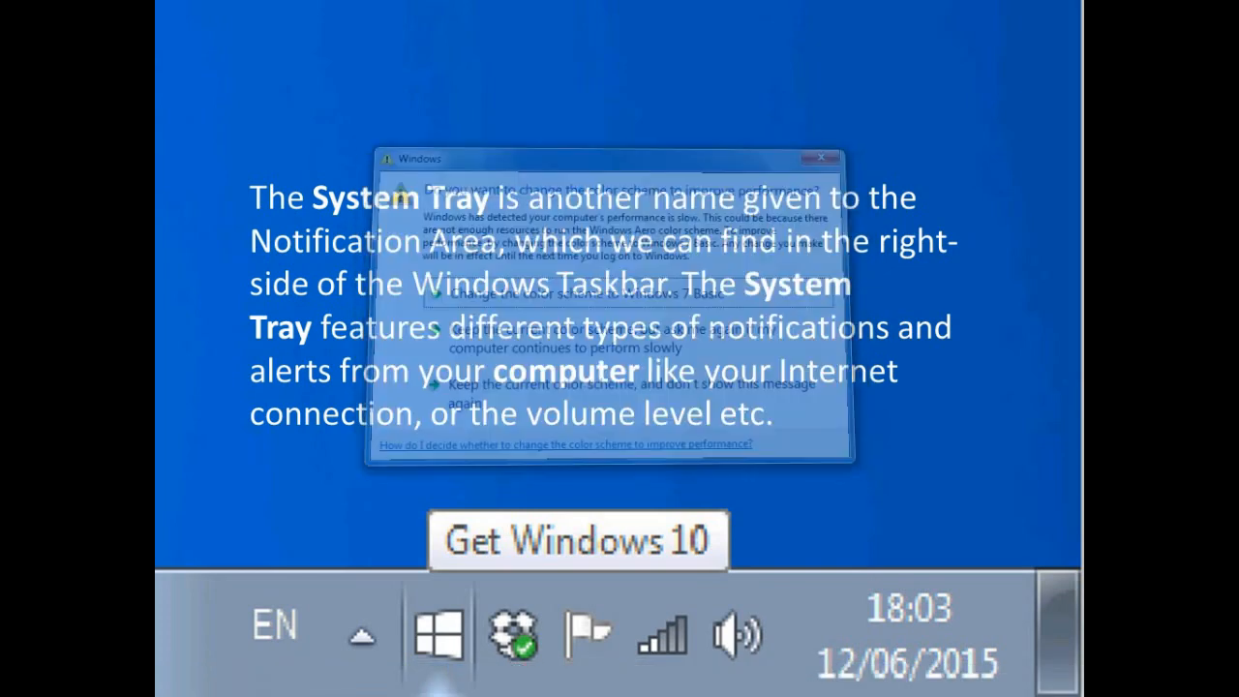